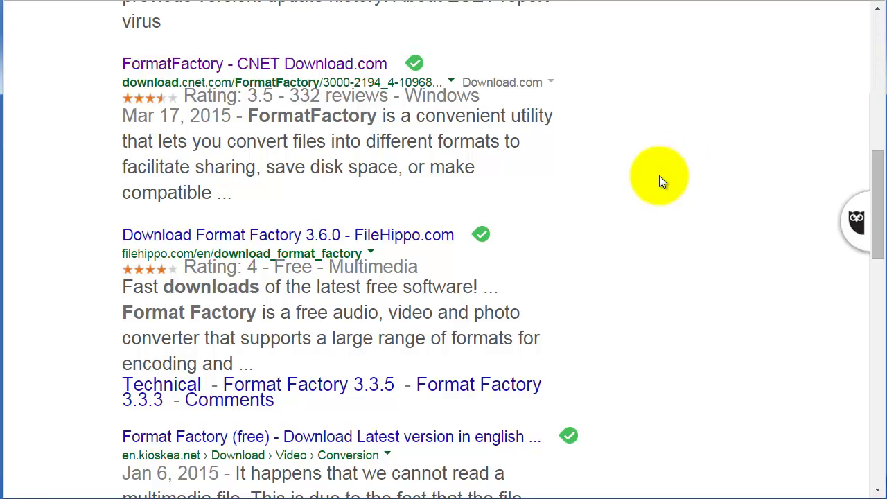
# Download FormatFactory from its CNET Download.com page, saving the installer as FFSetup3610 in the Format Factory v3.6 folder.
pyautogui.scroll(1, 666, 149)
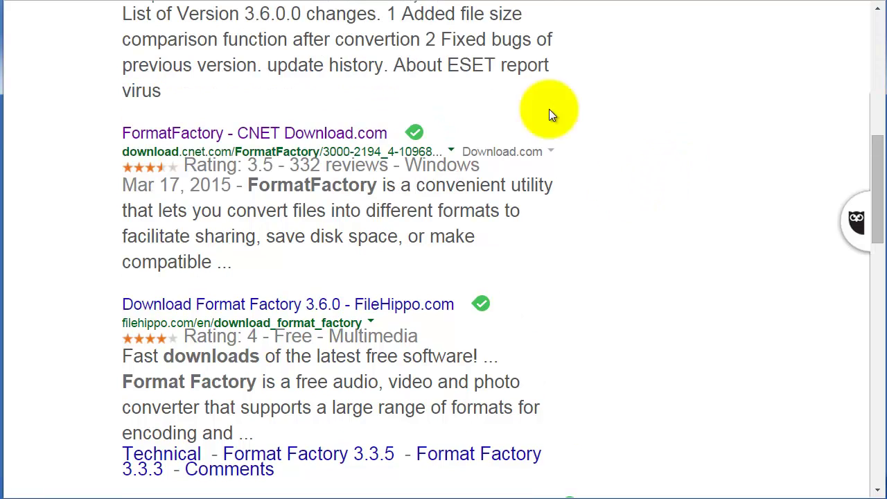
pyautogui.click(309, 135)
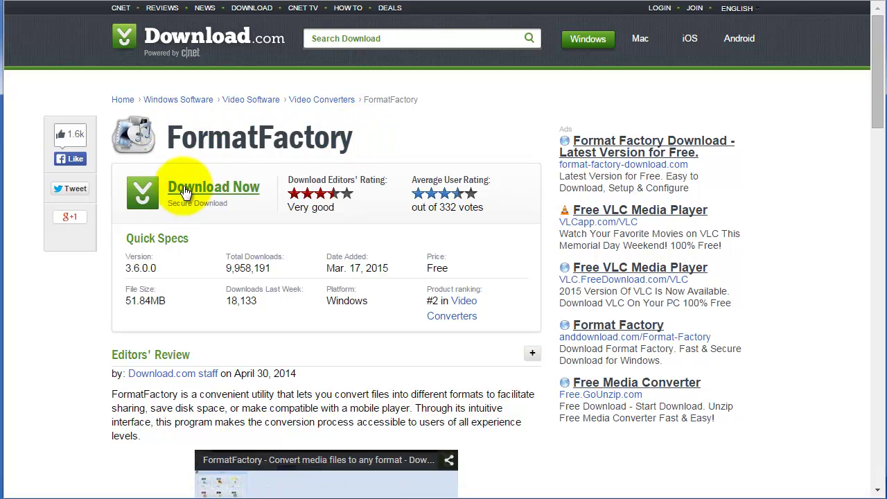
pyautogui.click(244, 187)
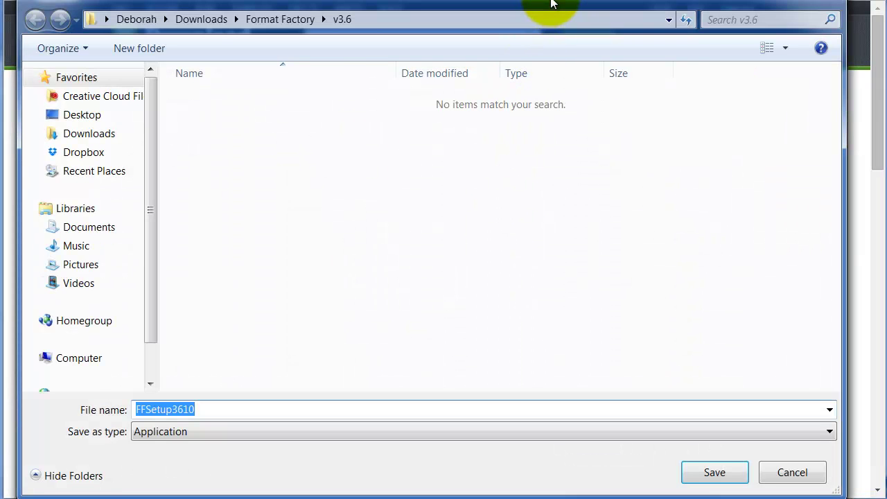
pyautogui.moveTo(552, 2); pyautogui.dragTo(544, 19)
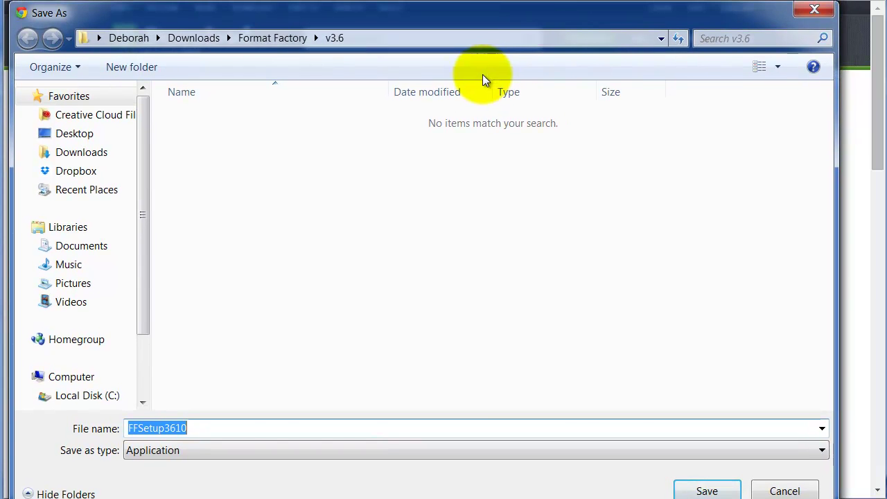
pyautogui.click(718, 490)
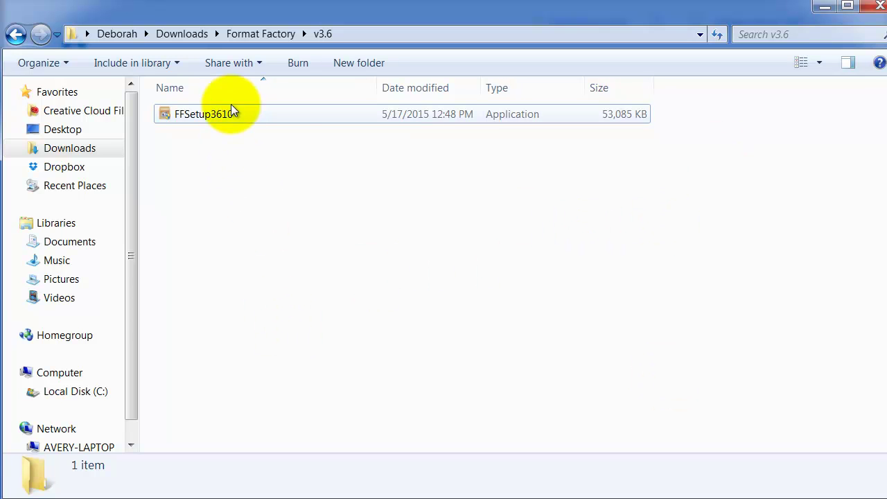
# Run the FFSetup3610 installer with its license agreement accepted, and decline the AnySend and Chromatic browser offers.
pyautogui.click(202, 116)
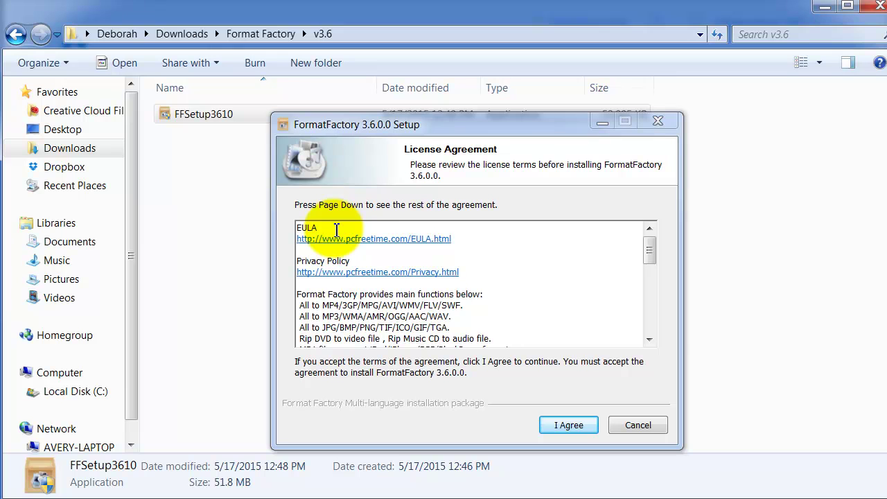
pyautogui.click(566, 426)
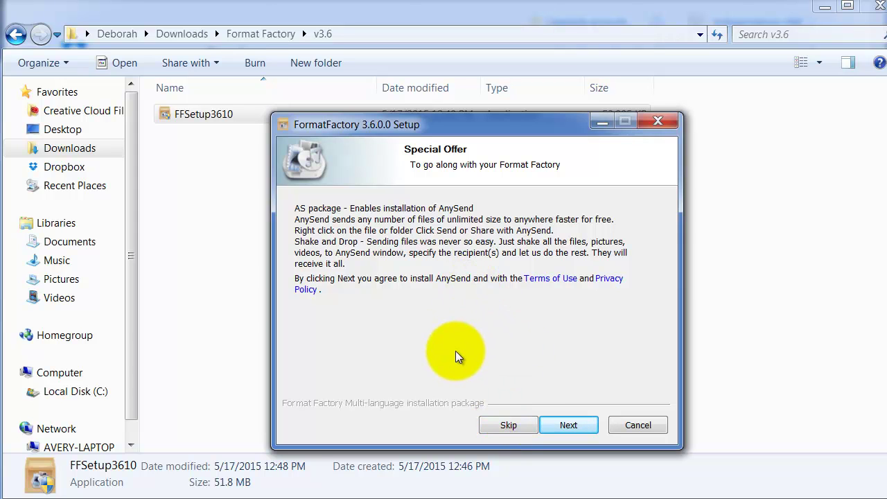
pyautogui.click(505, 427)
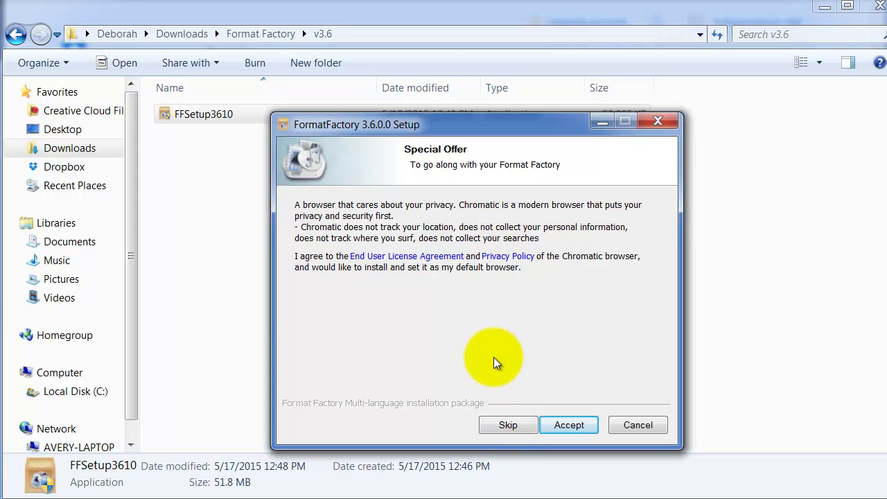
pyautogui.click(507, 425)
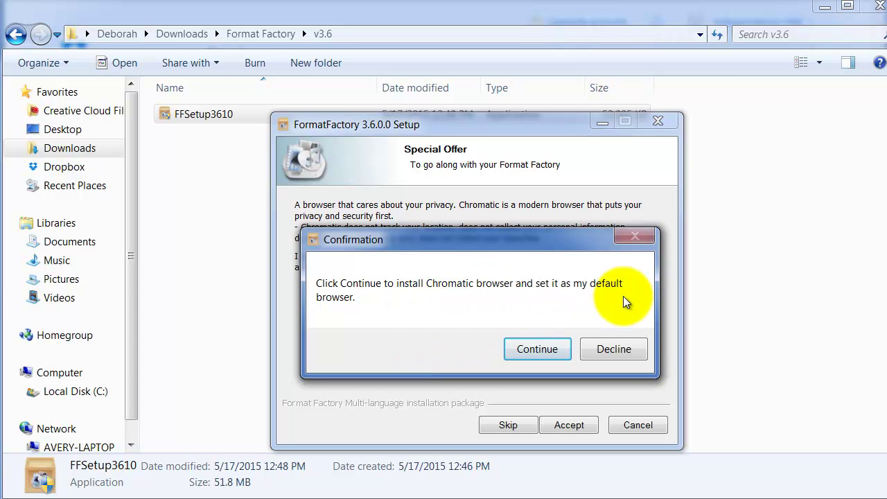
pyautogui.click(624, 352)
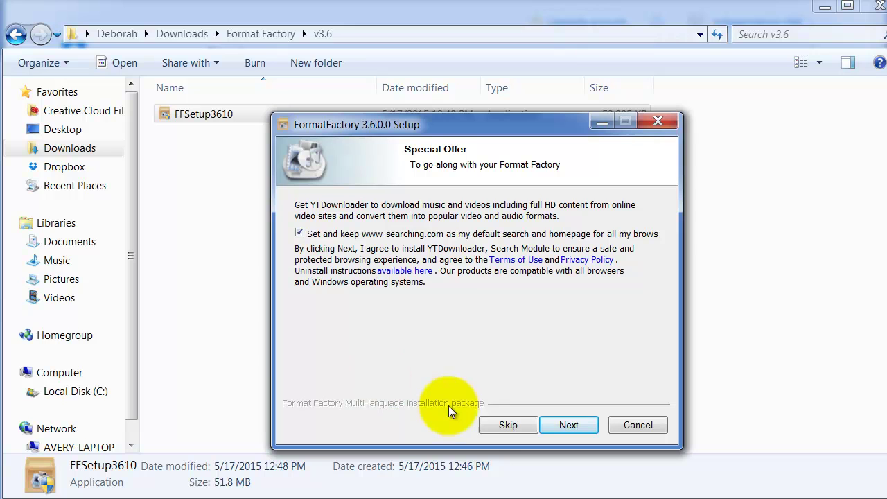
# Opt out of www-searching.com as default search and homepage, and skip the YTDownloader and Apps Hat offers.
pyautogui.click(300, 233)
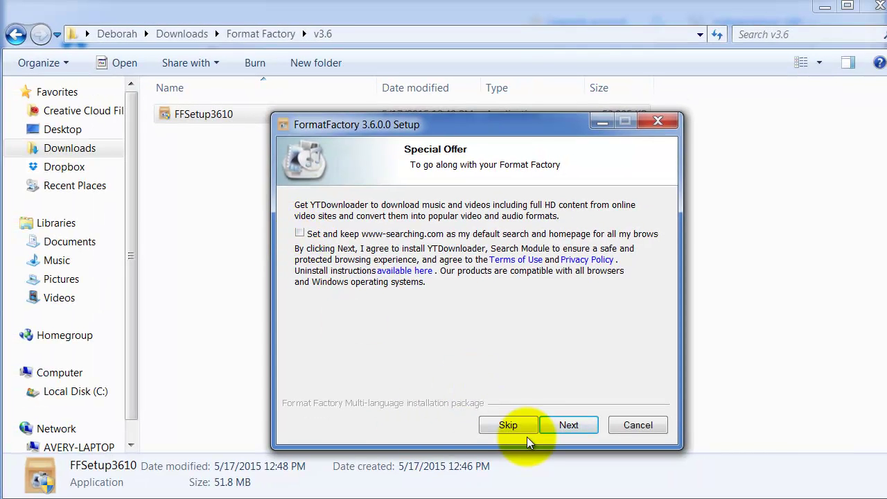
pyautogui.click(503, 425)
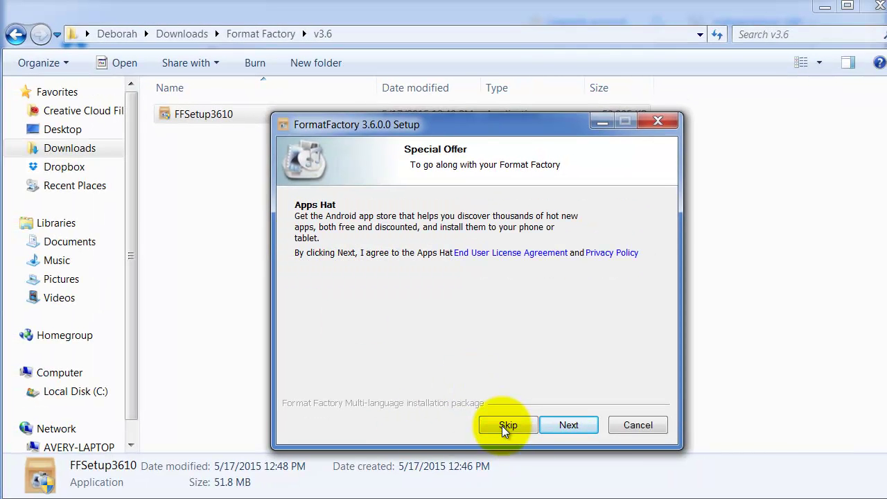
pyautogui.click(502, 426)
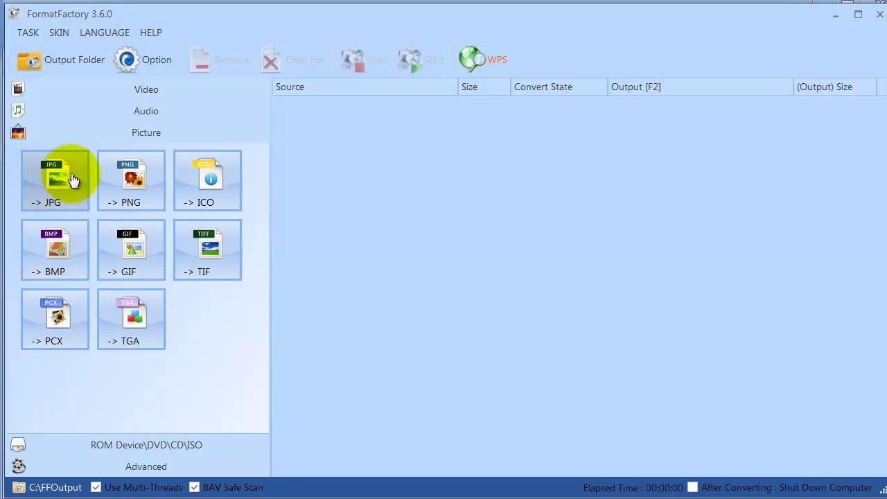
# Look through the available video output formats and set up a new conversion to MP4.
pyautogui.click(147, 92)
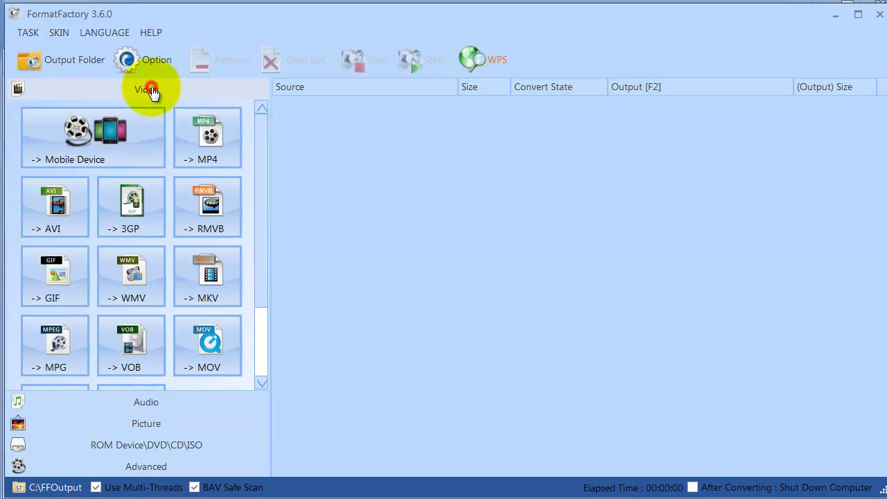
pyautogui.scroll(-2, 159, 194)
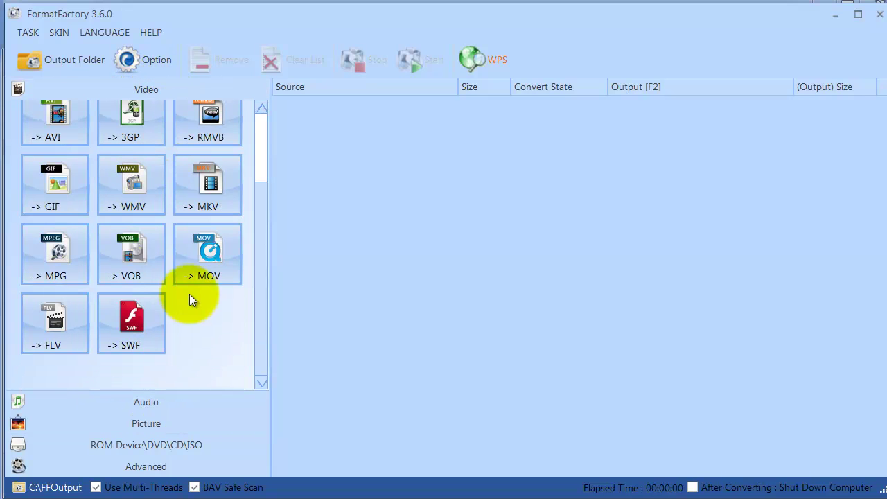
pyautogui.scroll(2, 210, 327)
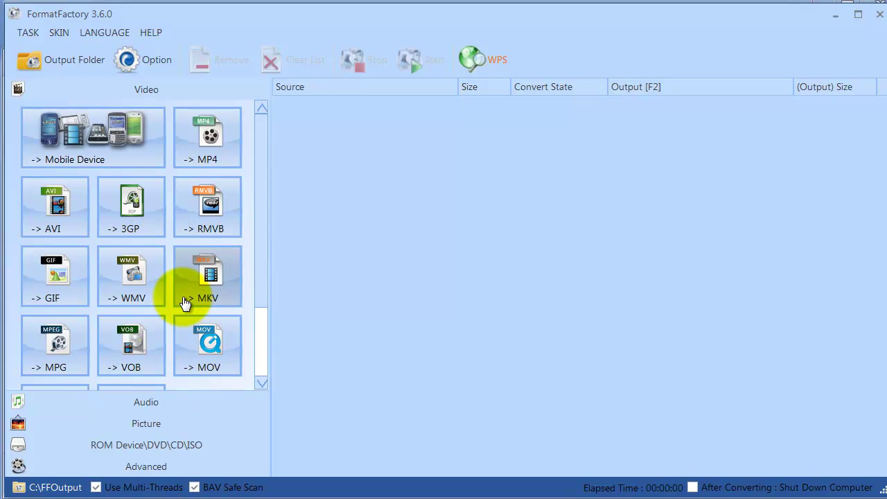
pyautogui.scroll(-1, 185, 300)
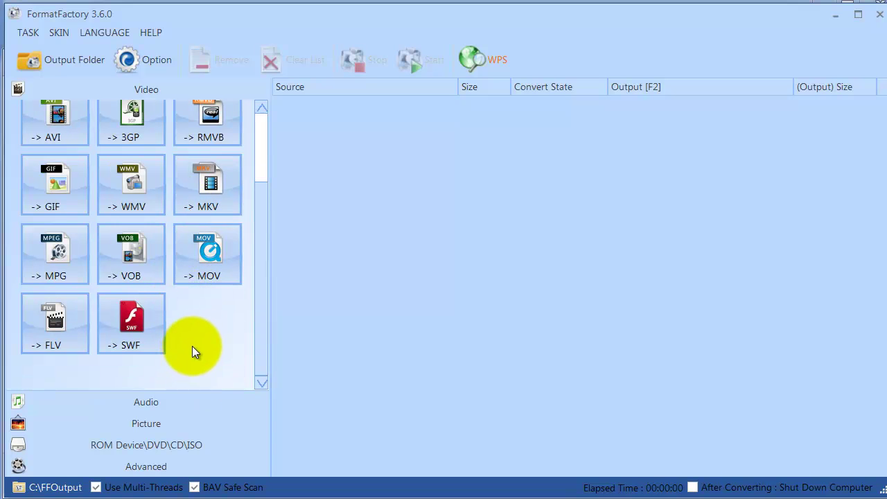
pyautogui.scroll(1, 192, 346)
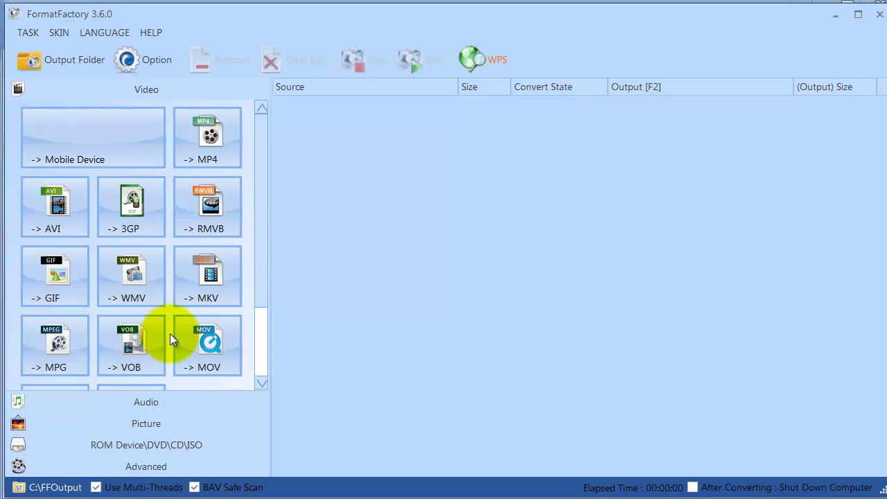
pyautogui.click(209, 145)
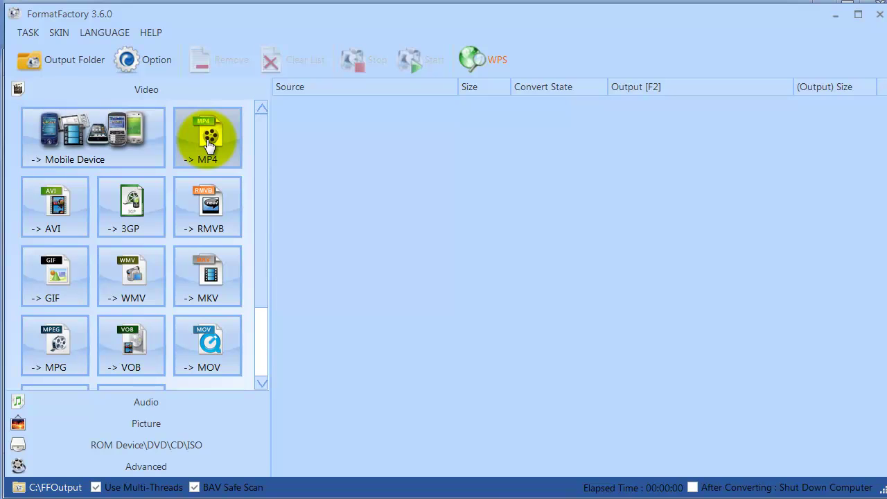
pyautogui.click(208, 143)
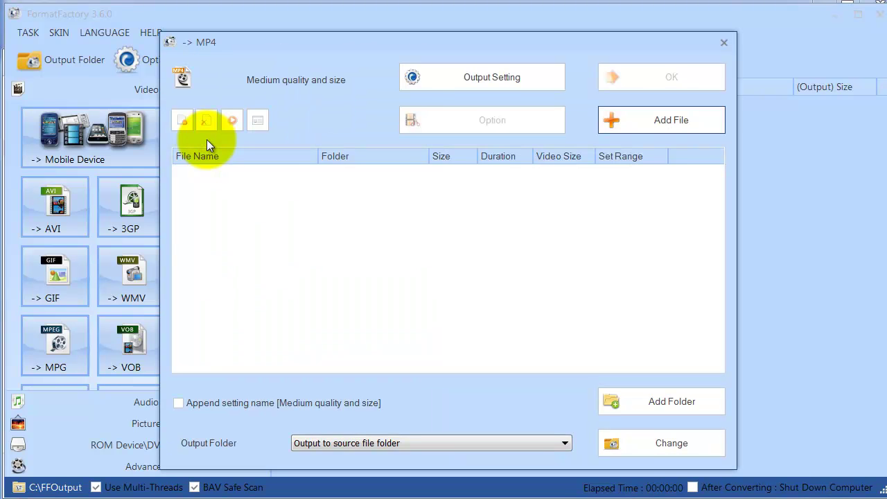
pyautogui.moveTo(492, 42); pyautogui.dragTo(403, 28)
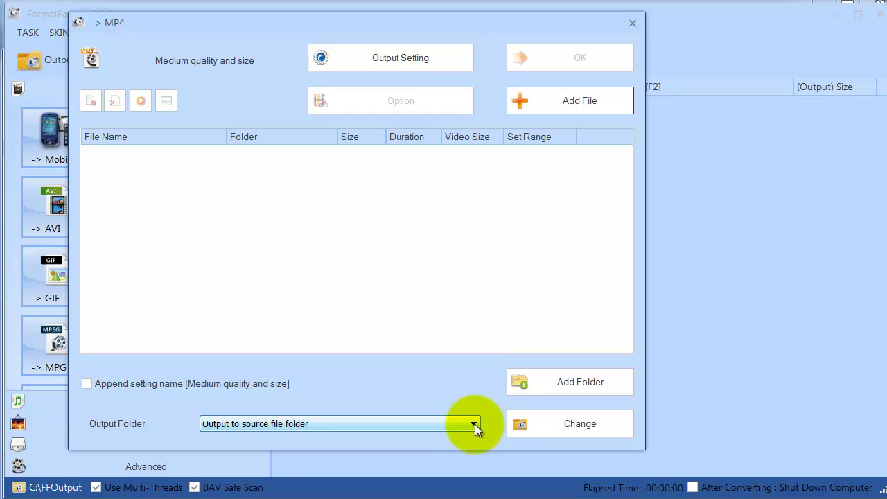
# Review the MP4 quality profiles and output folder choices, keeping Medium quality and size and Output to source file folder.
pyautogui.click(380, 57)
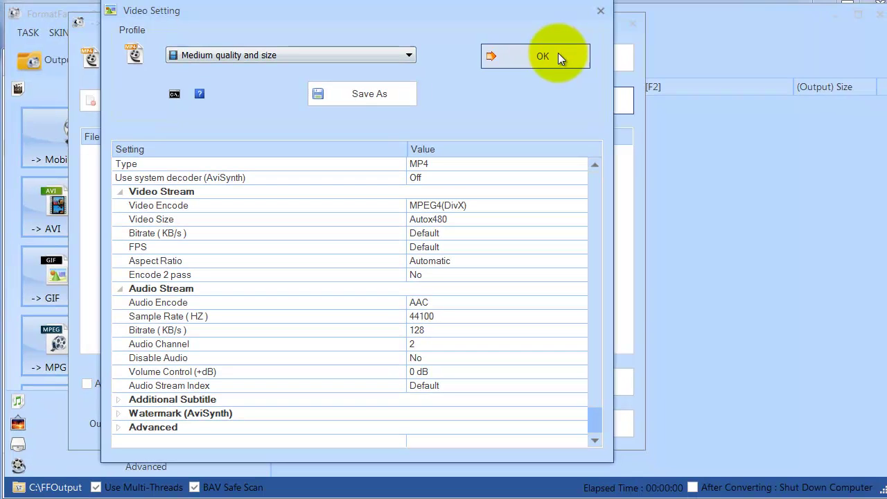
pyautogui.click(409, 56)
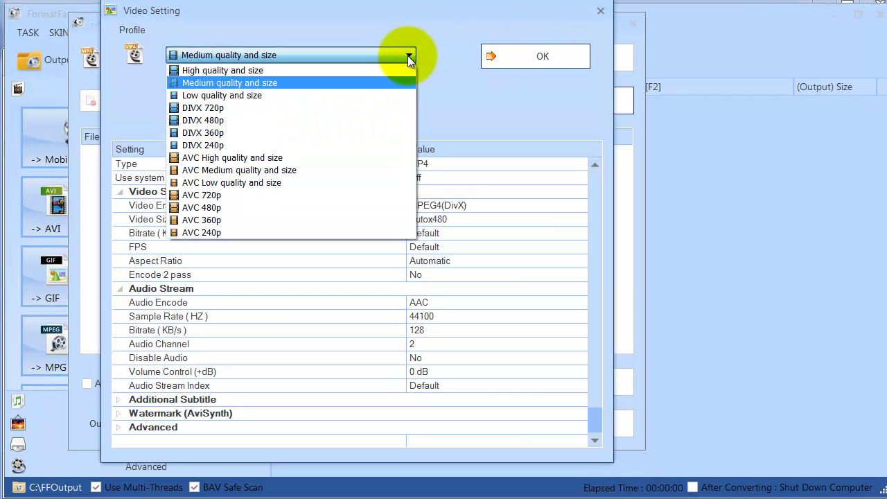
pyautogui.click(407, 55)
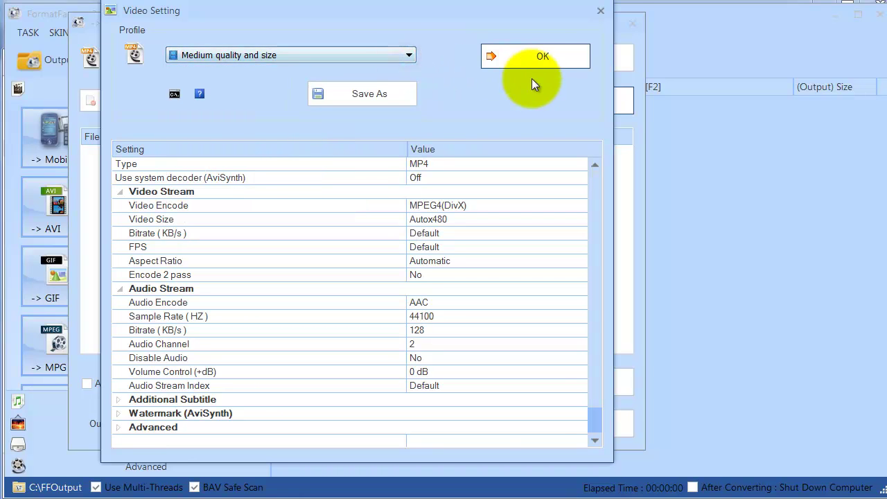
pyautogui.click(533, 55)
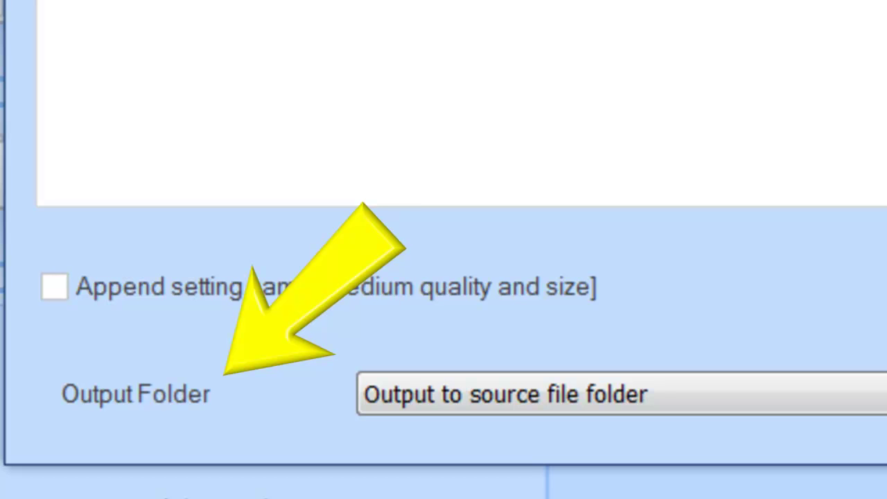
pyautogui.click(842, 391)
pyautogui.click(644, 383)
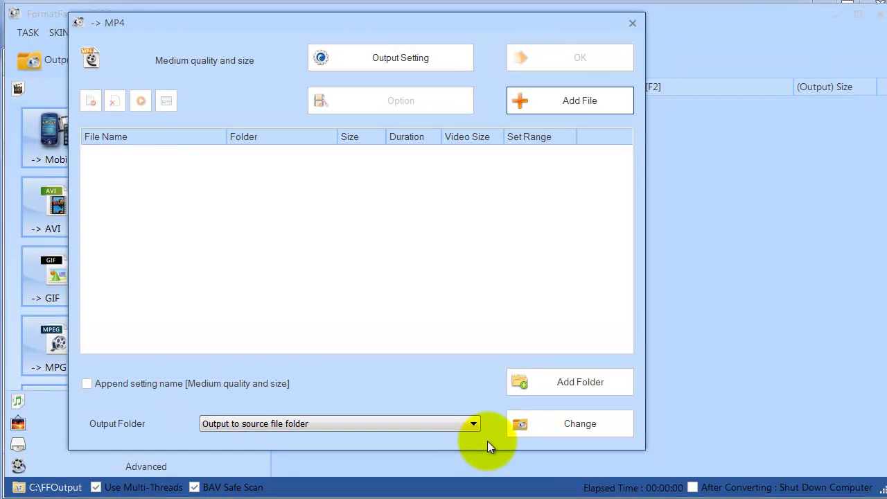
# Add the Wildlife video from the Sample Videos folder to the MP4 conversion.
pyautogui.click(574, 102)
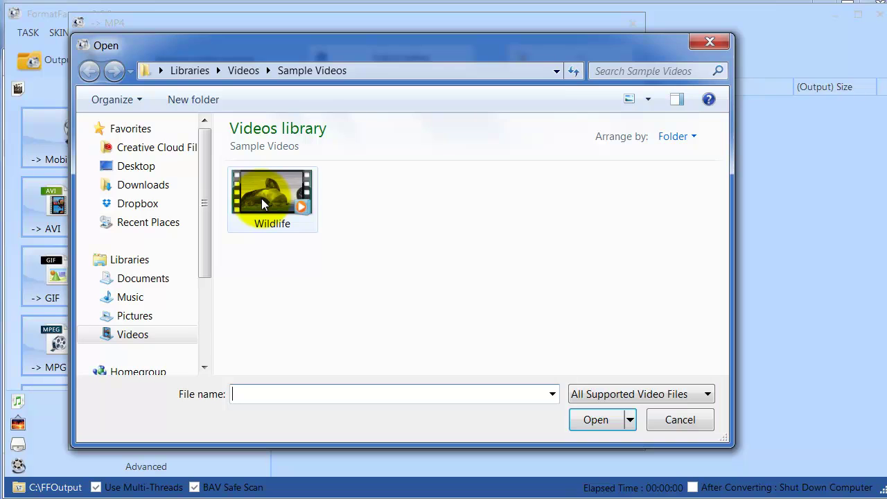
pyautogui.moveTo(261, 198)
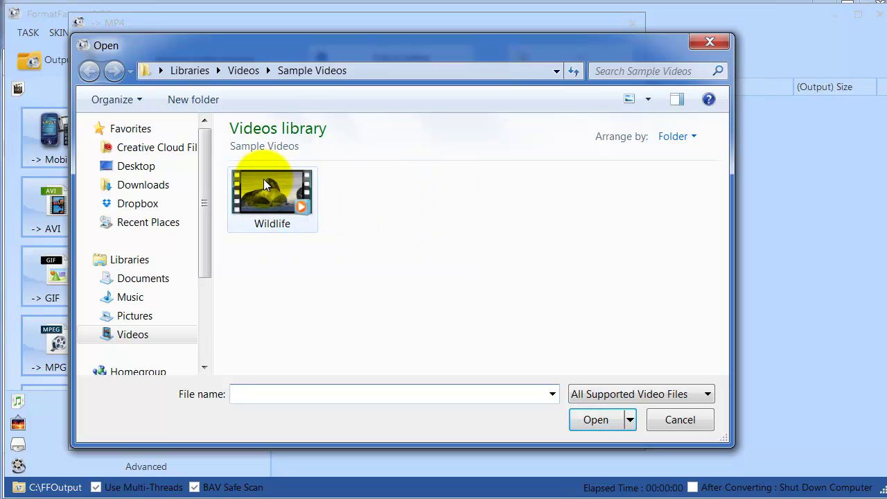
pyautogui.click(270, 196)
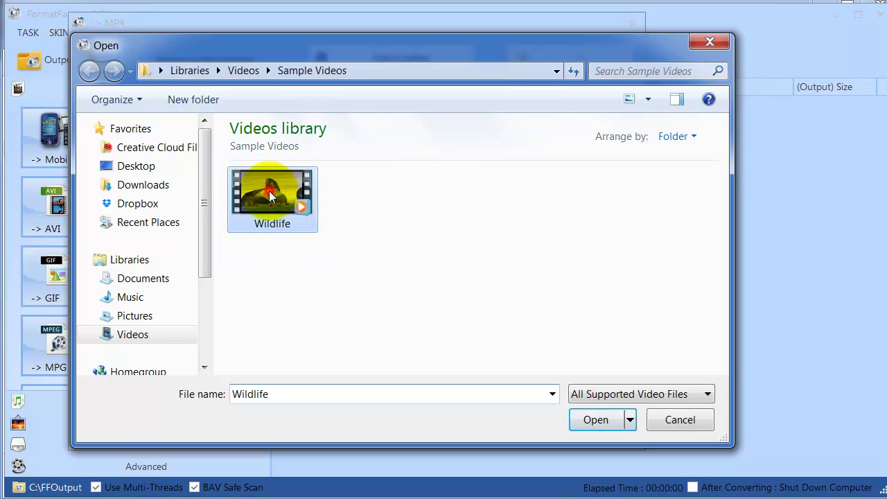
pyautogui.click(588, 418)
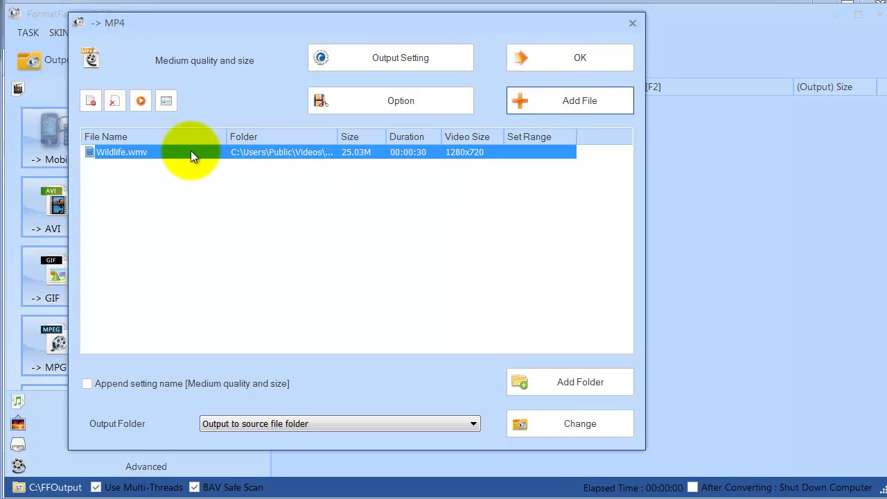
# Add the Wildlife.wmv to MP4 task to the conversion queue and start converting it.
pyautogui.click(579, 59)
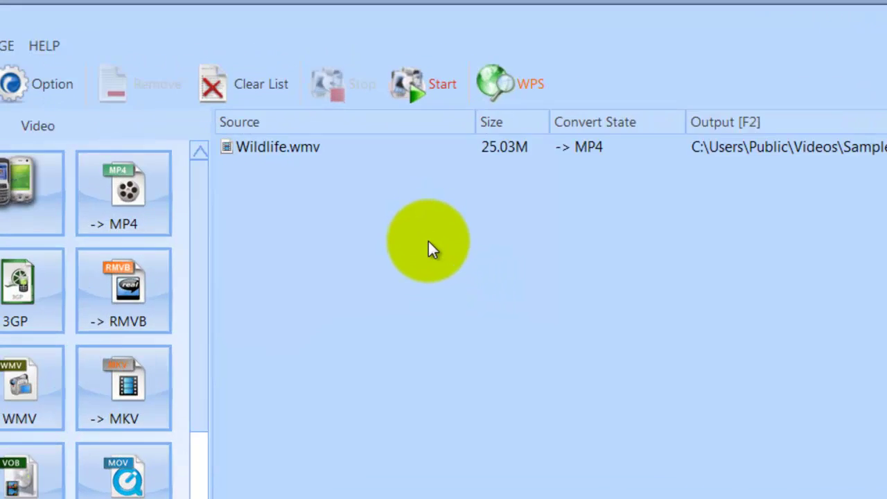
pyautogui.click(432, 199)
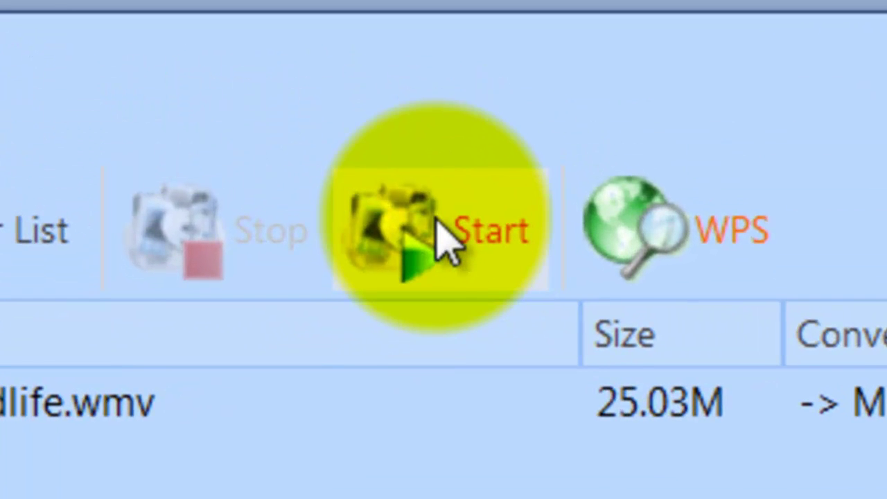
pyautogui.click(438, 220)
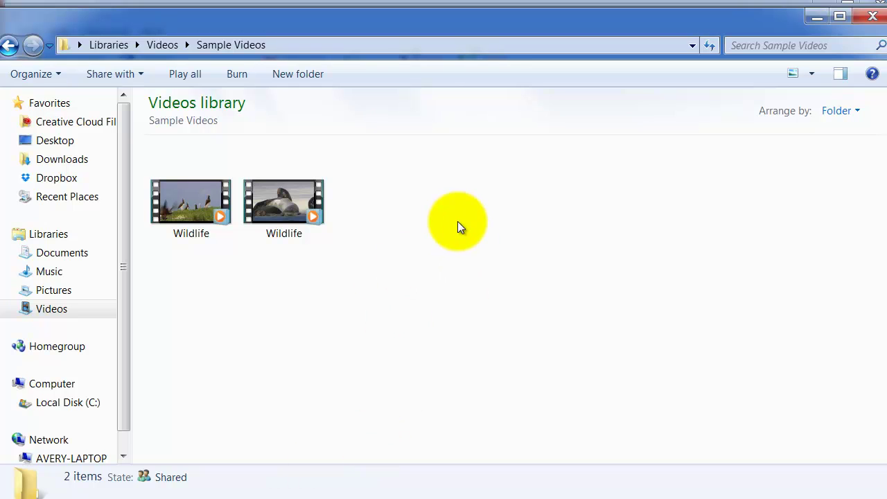
# Compare the file details of the original and converted Wildlife videos in the Sample Videos folder.
pyautogui.click(294, 212)
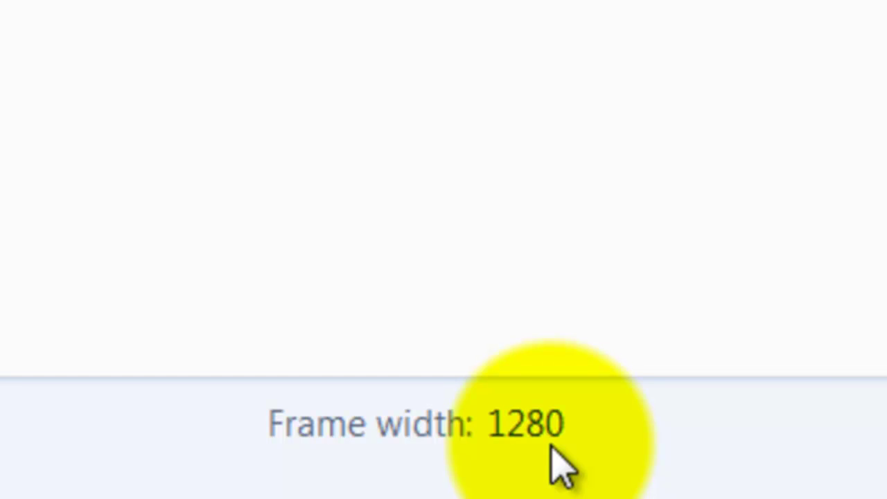
pyautogui.click(192, 214)
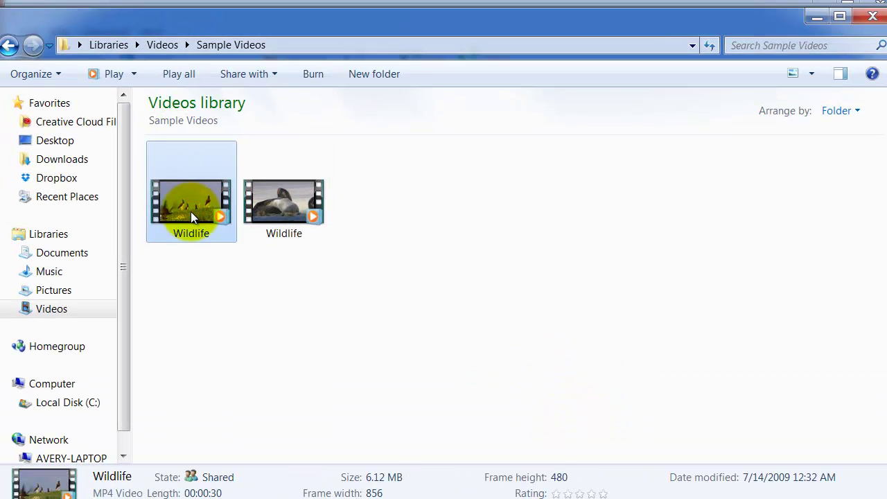